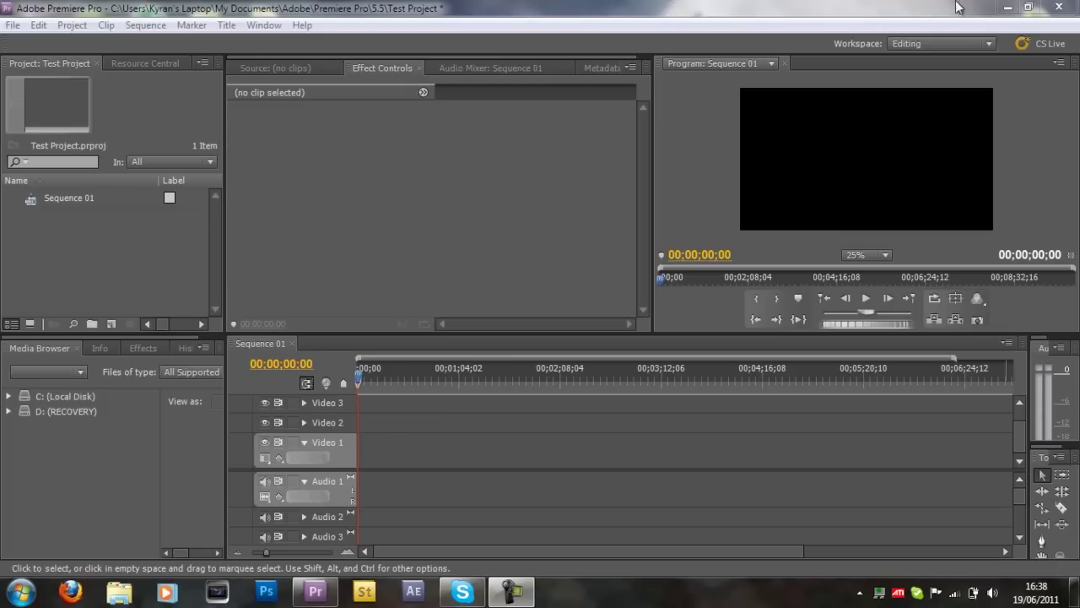
# Step: Import 'How to install AdventureCraft for windows.mp4' from the desktop and place it at 00;00 on Video 1/Audio 1
pyautogui.click(1007, 7)
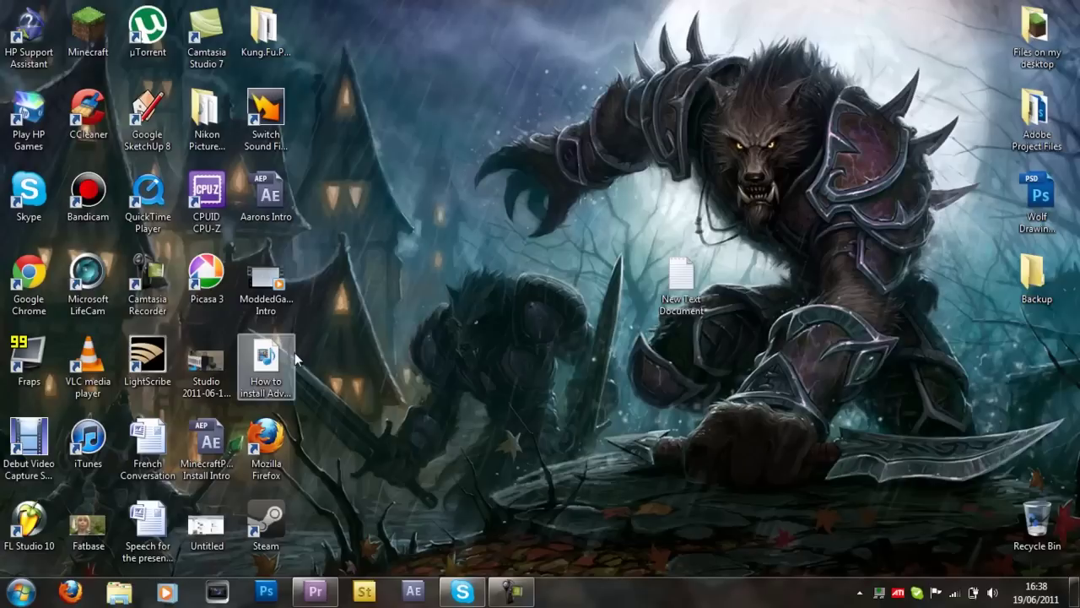
pyautogui.moveTo(266, 359); pyautogui.dragTo(127, 248)
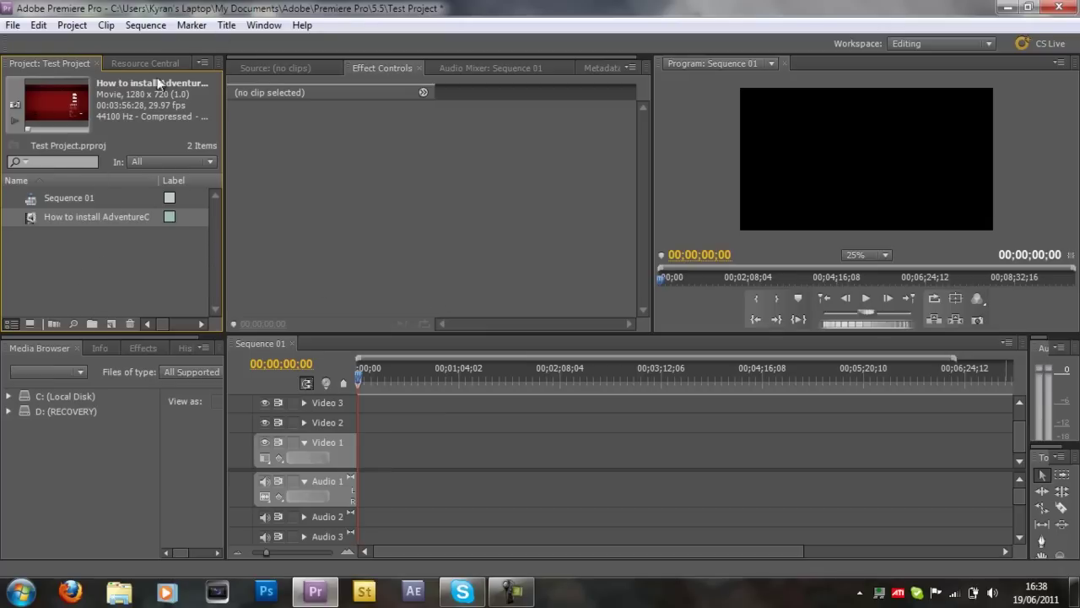
pyautogui.moveTo(43, 220); pyautogui.dragTo(367, 465)
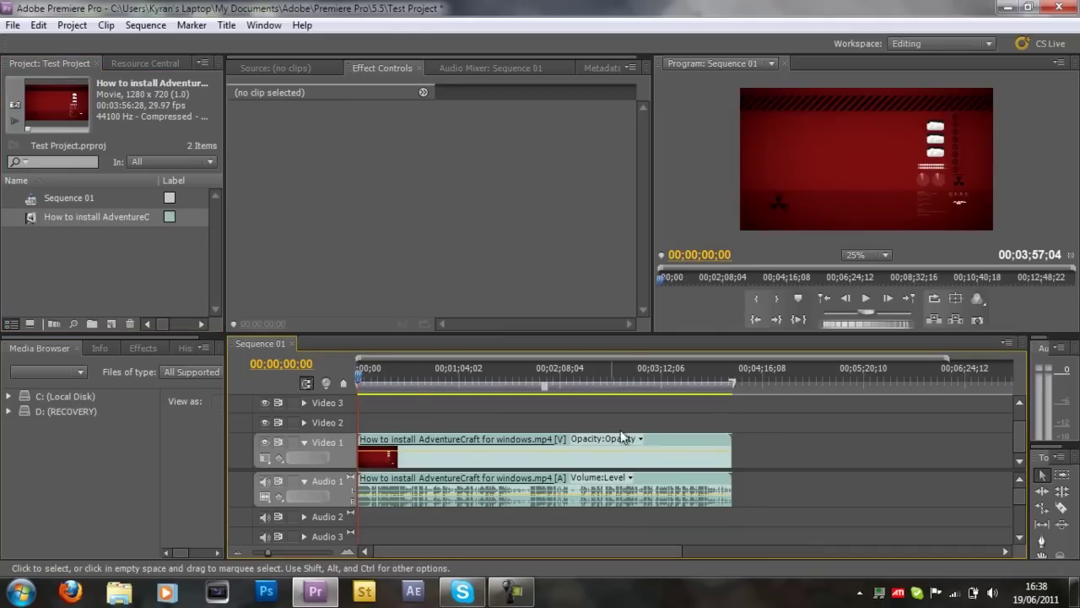
pyautogui.moveTo(647, 434); pyautogui.dragTo(670, 442)
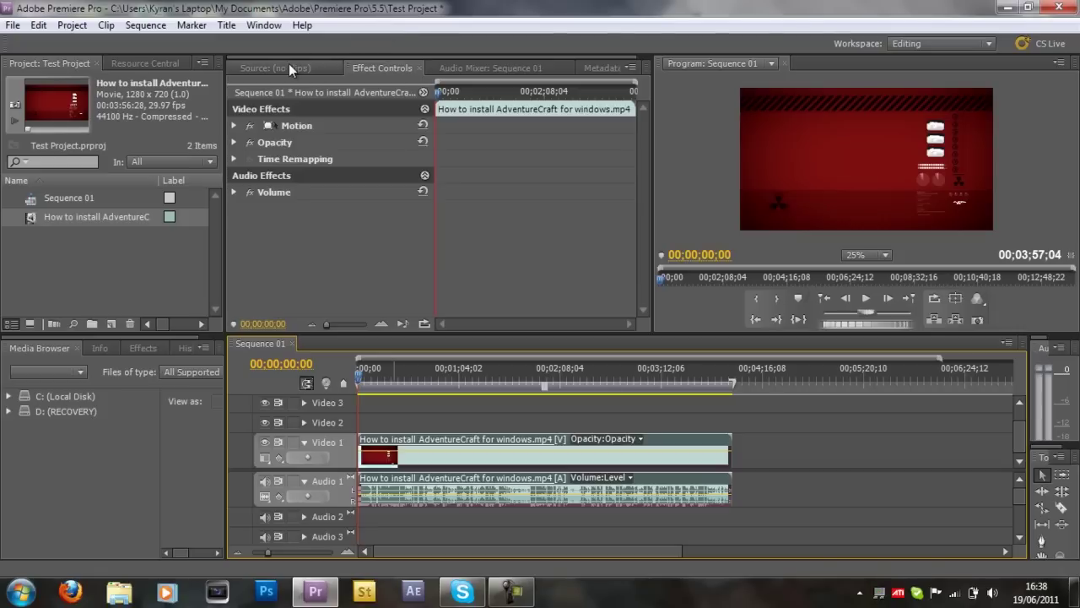
pyautogui.click(372, 58)
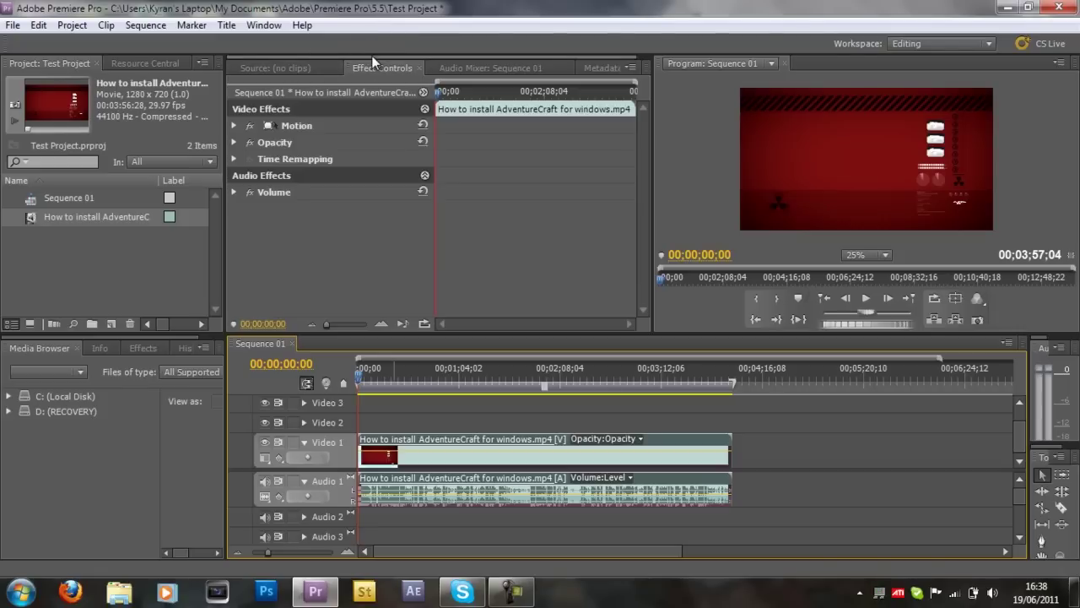
pyautogui.click(419, 67)
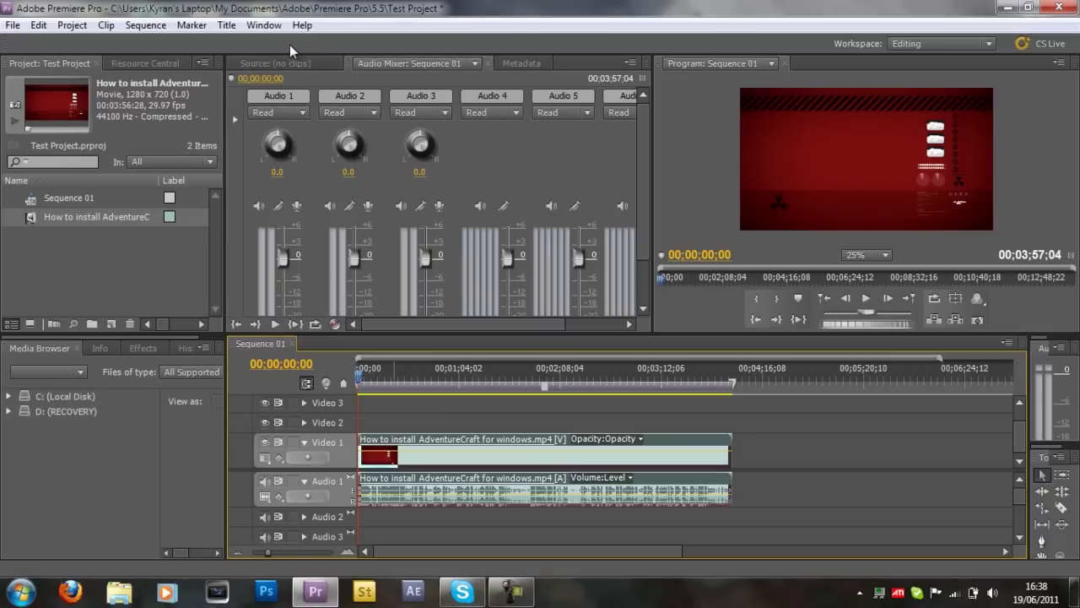
pyautogui.click(264, 26)
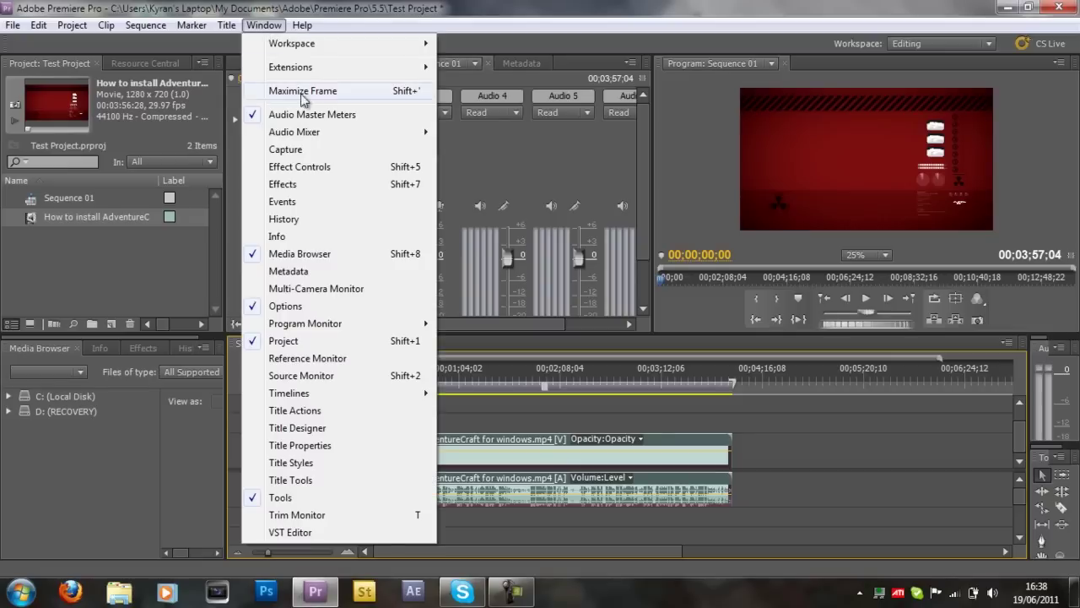
pyautogui.click(319, 167)
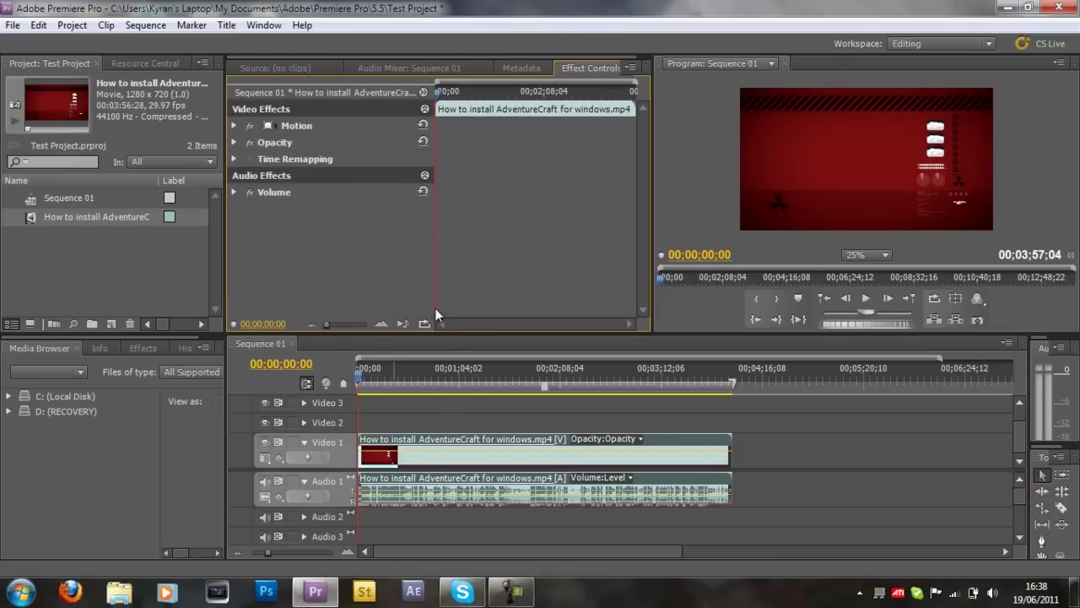
pyautogui.click(758, 432)
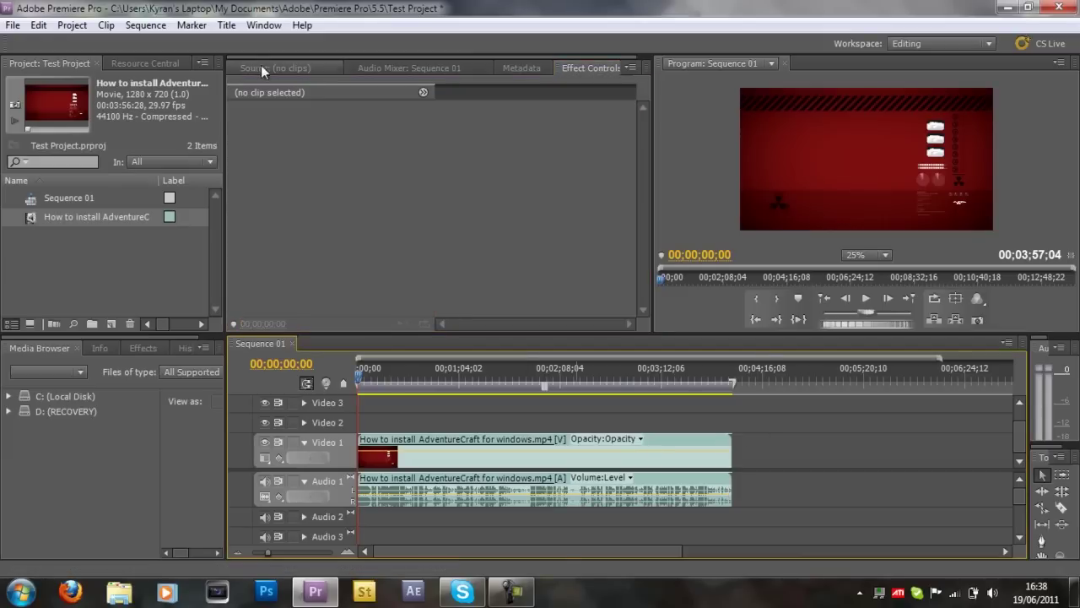
pyautogui.click(715, 449)
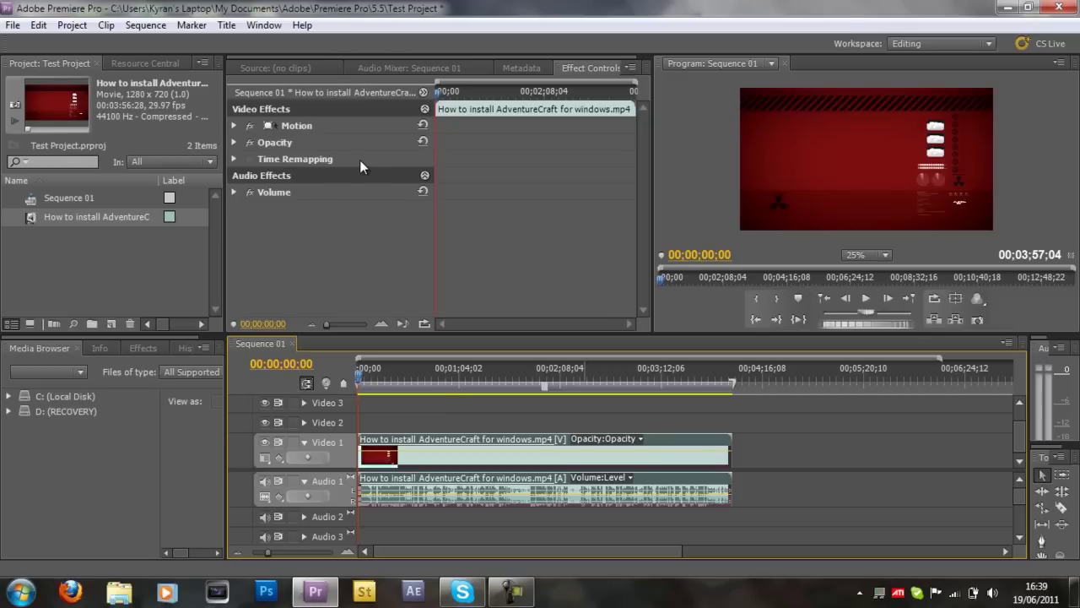
# Step: Expand Opacity, zoom the keyframe view to about one second, and return the playhead to 00;00;00;00
pyautogui.click(235, 142)
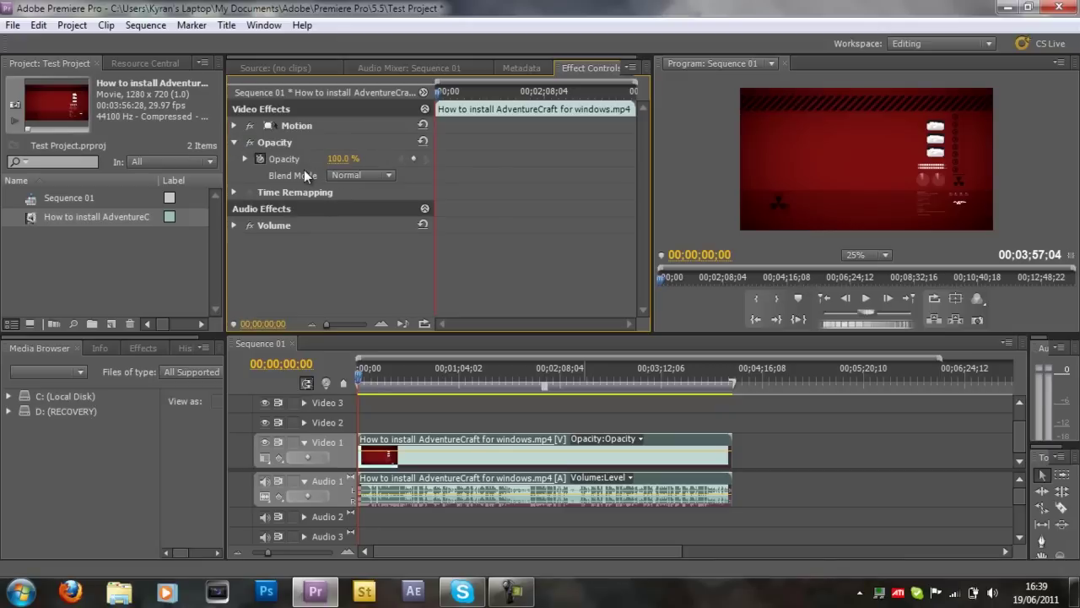
pyautogui.click(384, 321)
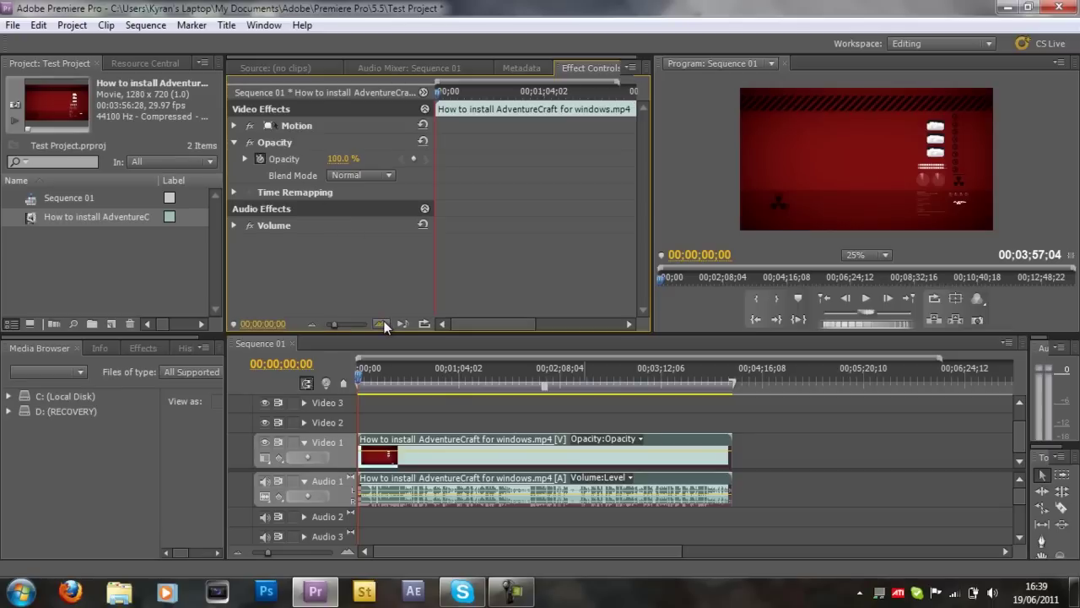
pyautogui.click(382, 324)
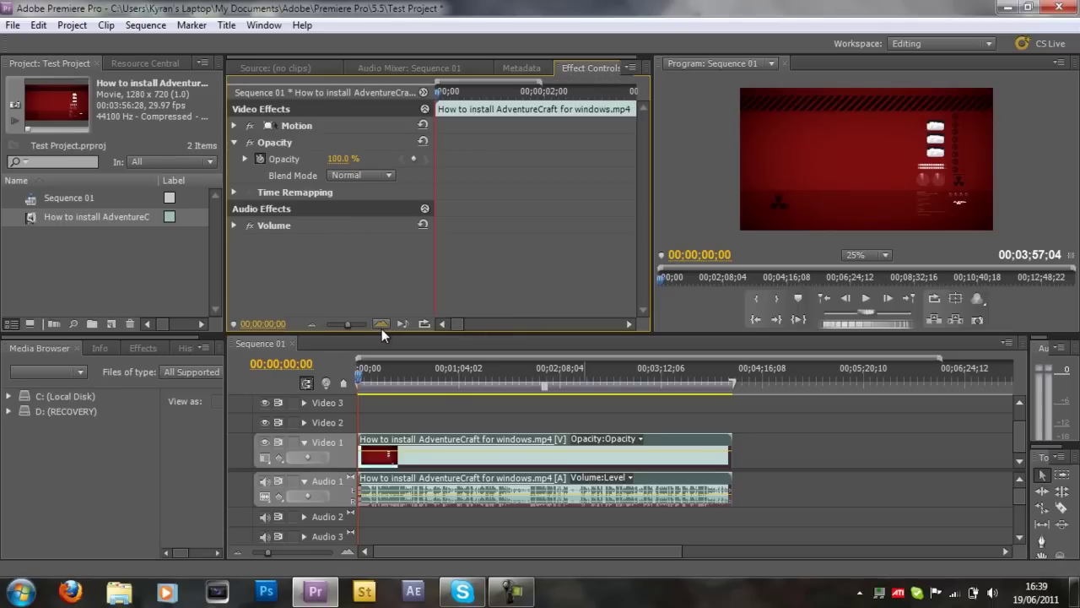
pyautogui.click(381, 325)
pyautogui.click(381, 325)
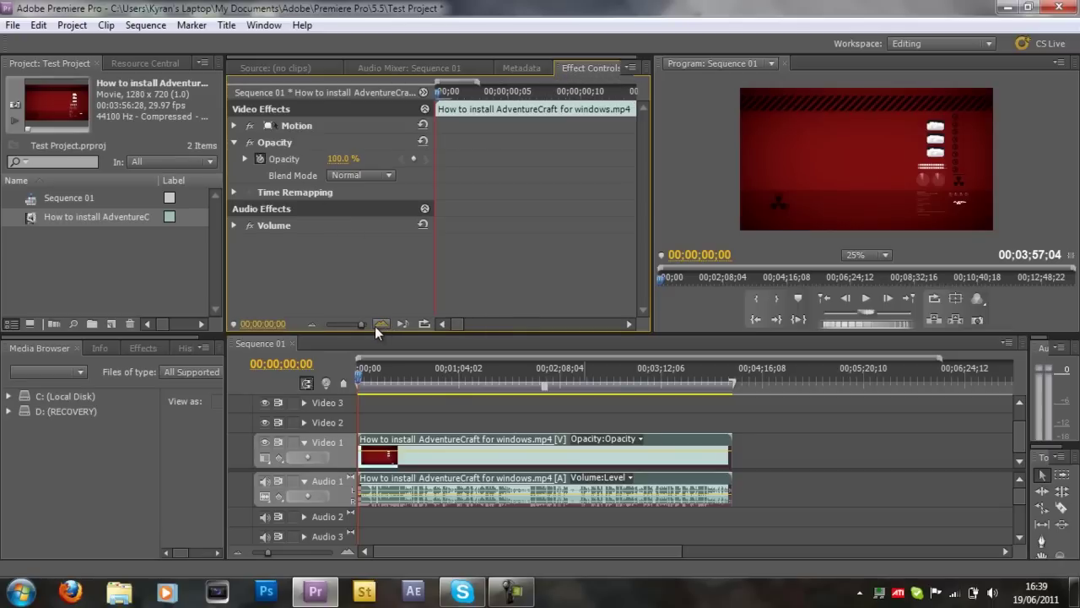
pyautogui.click(309, 322)
pyautogui.click(309, 322)
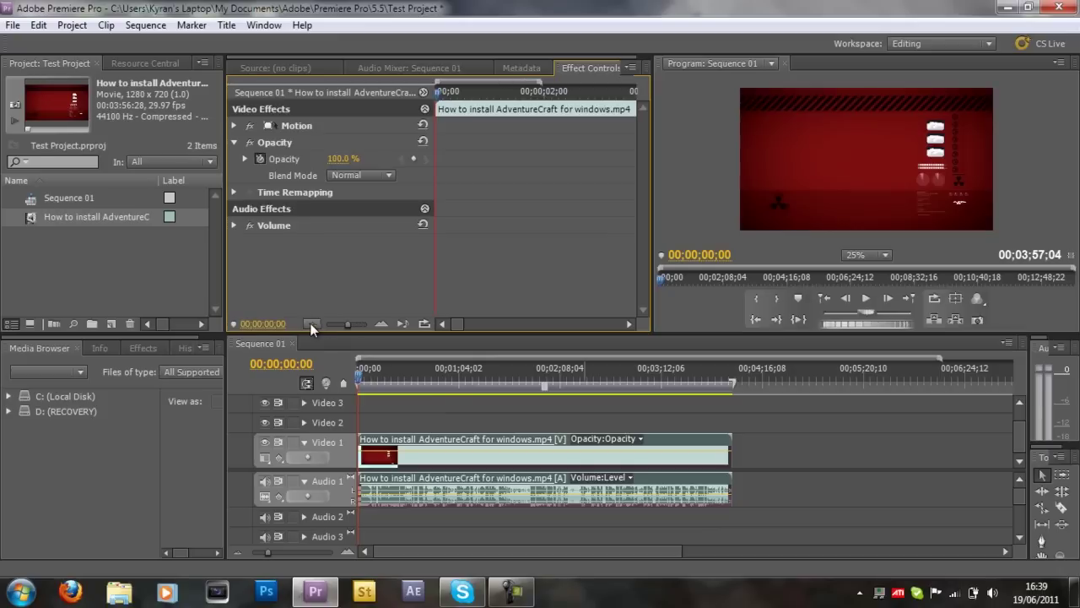
pyautogui.click(381, 325)
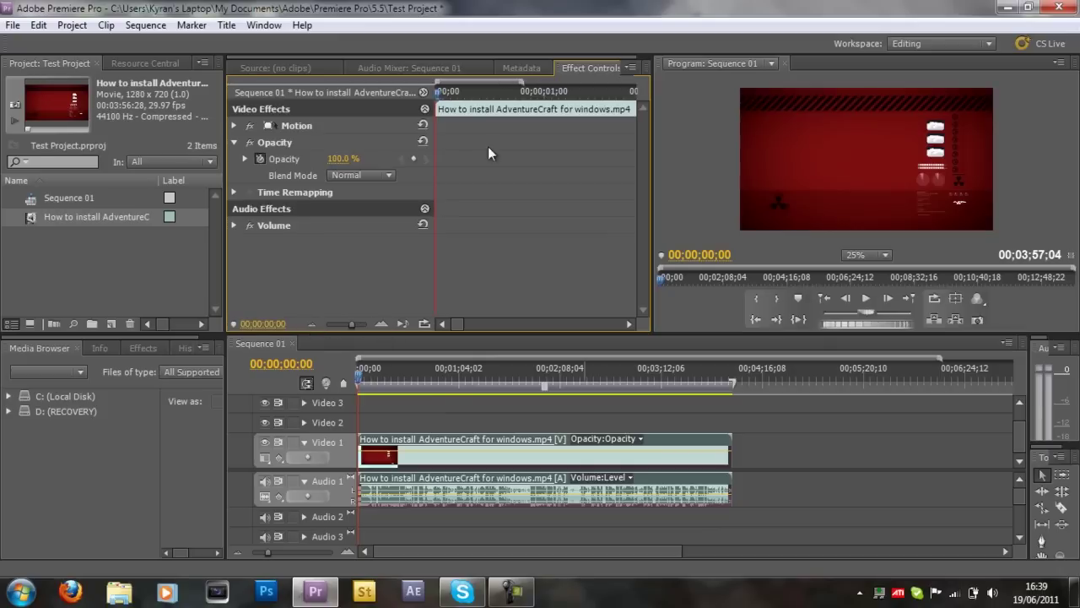
pyautogui.click(551, 91)
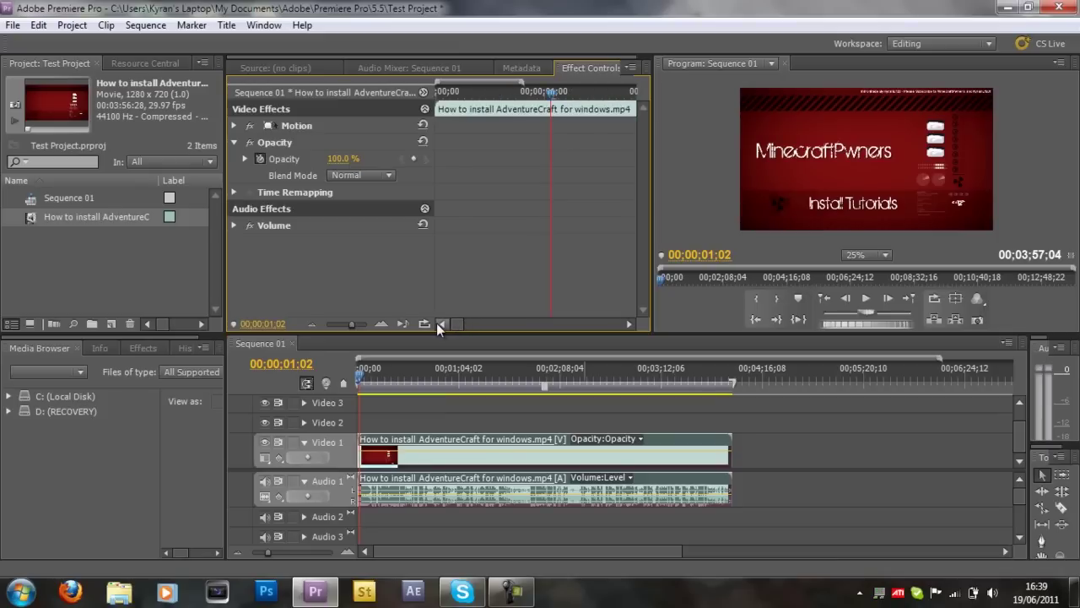
pyautogui.moveTo(556, 98); pyautogui.dragTo(427, 98)
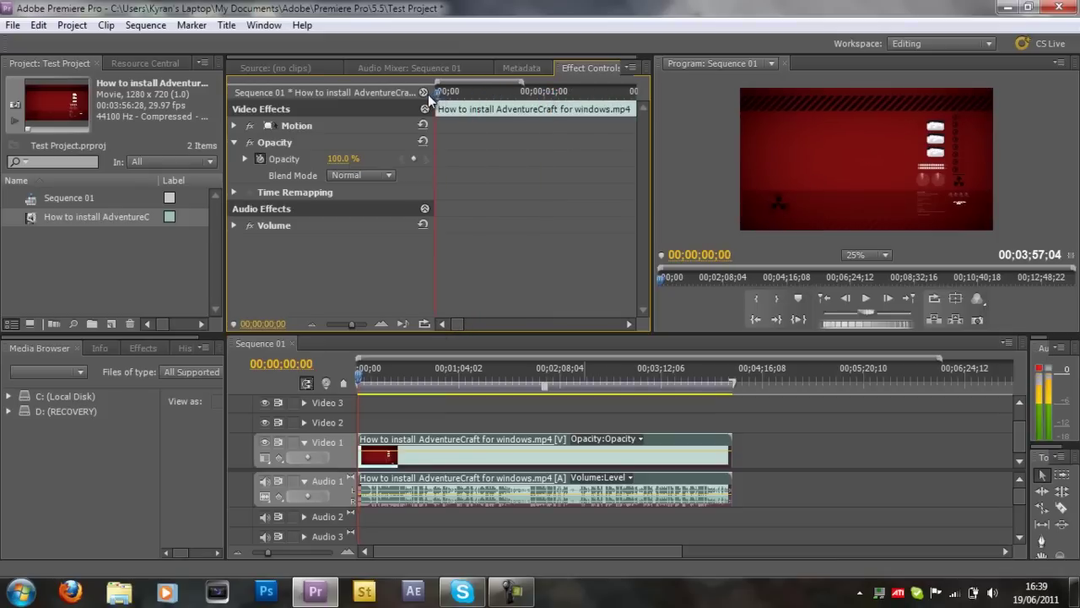
# Step: Keyframe Opacity at 0% at 00;00;00;00 and 100% at 00;00;01;00
pyautogui.click(349, 163)
pyautogui.write('0')
pyautogui.press('Return')
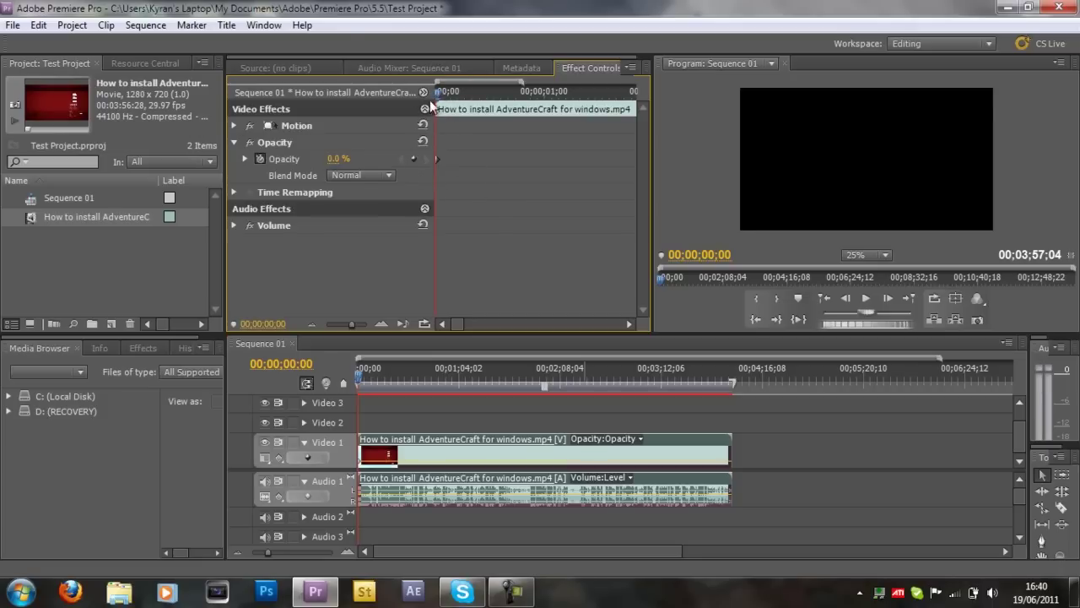
pyautogui.click(540, 89)
pyautogui.moveTo(544, 89); pyautogui.dragTo(545, 89)
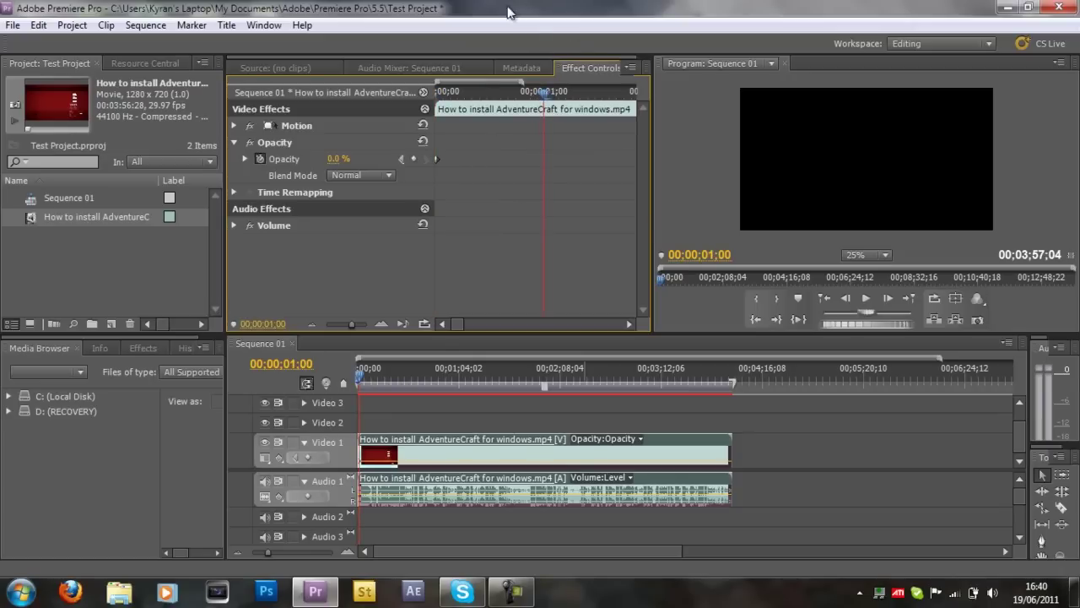
pyautogui.click(336, 159)
pyautogui.write('100')
pyautogui.press('Return')
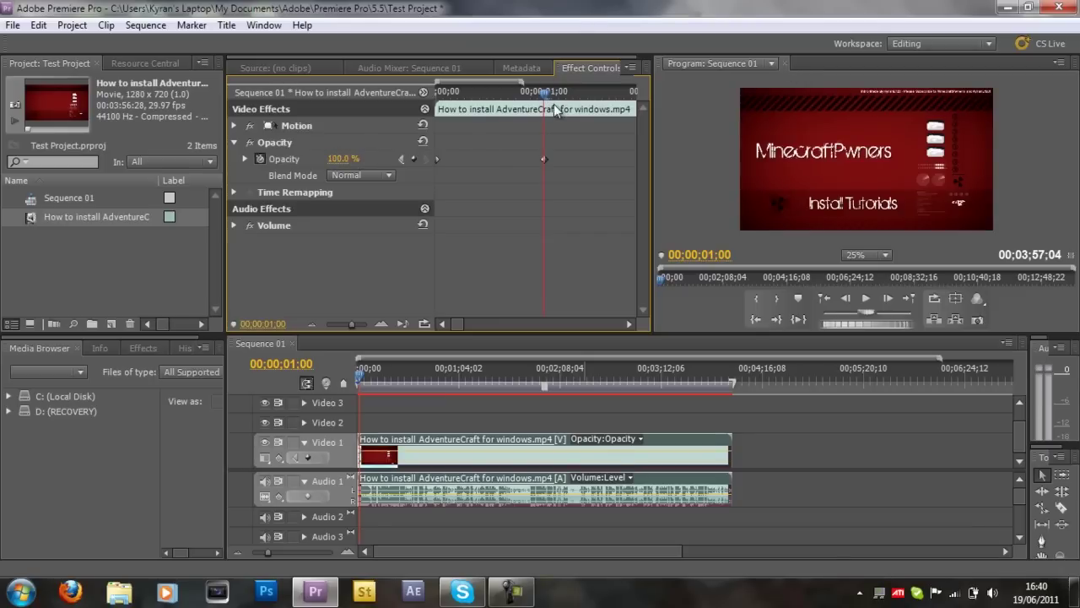
# Step: Jump back to the clip start and play the fade-in to preview it
pyautogui.click(361, 380)
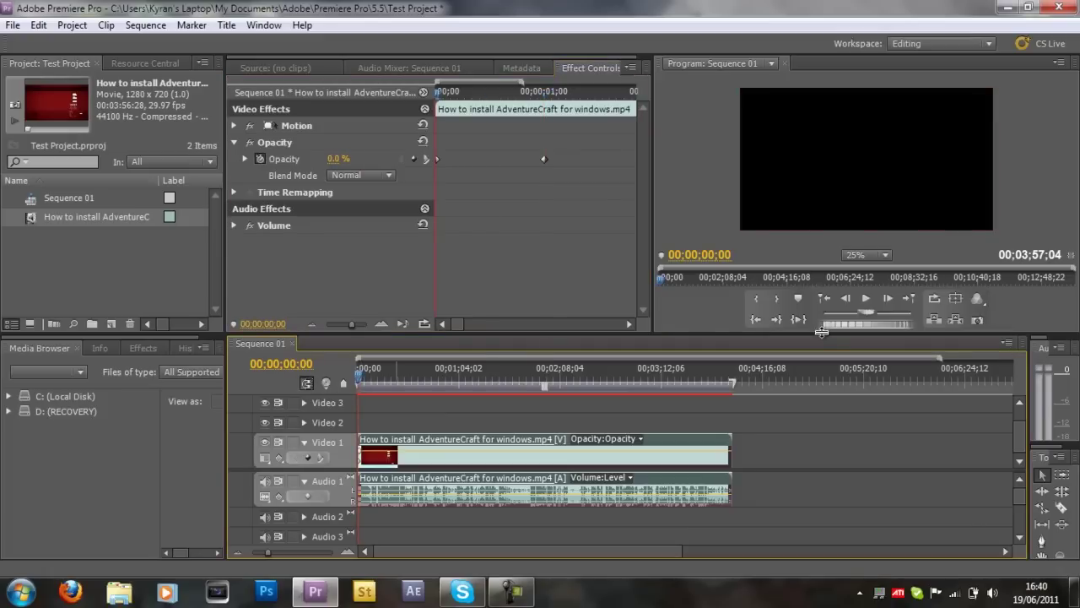
pyautogui.click(865, 297)
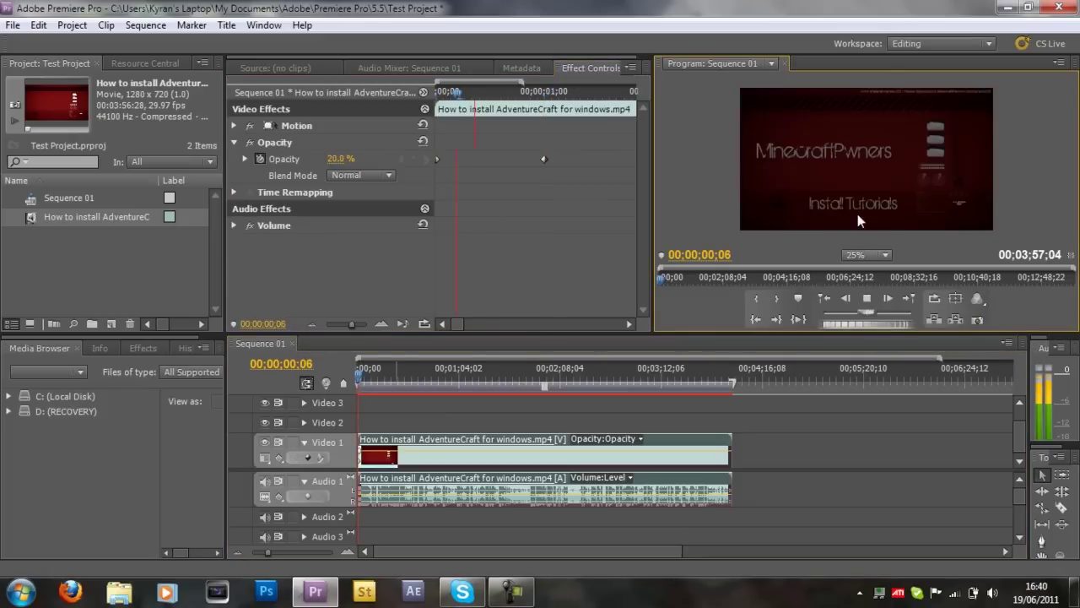
pyautogui.click(865, 298)
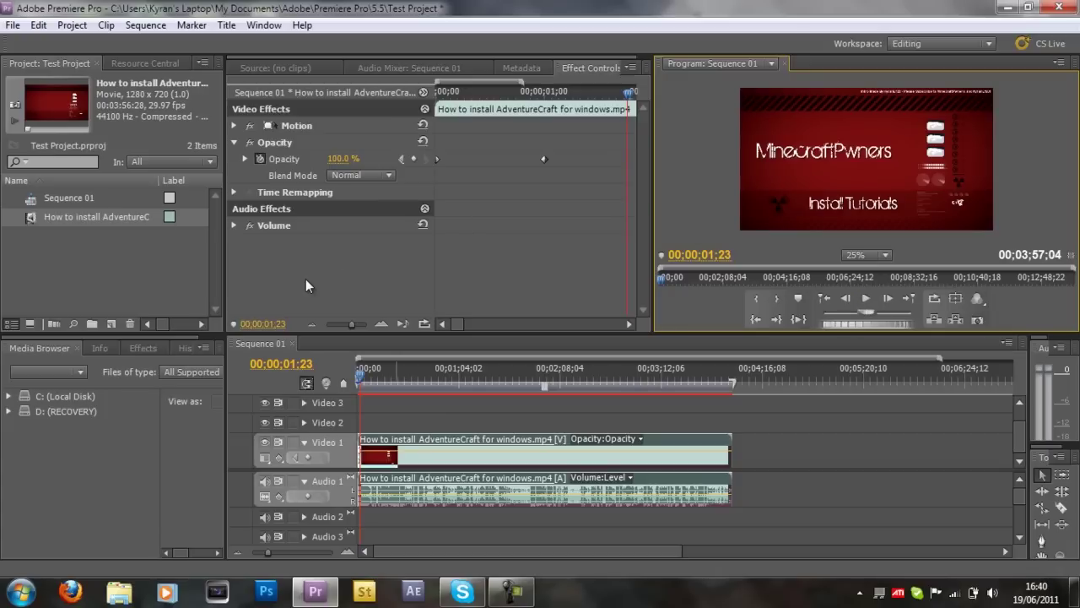
pyautogui.click(311, 323)
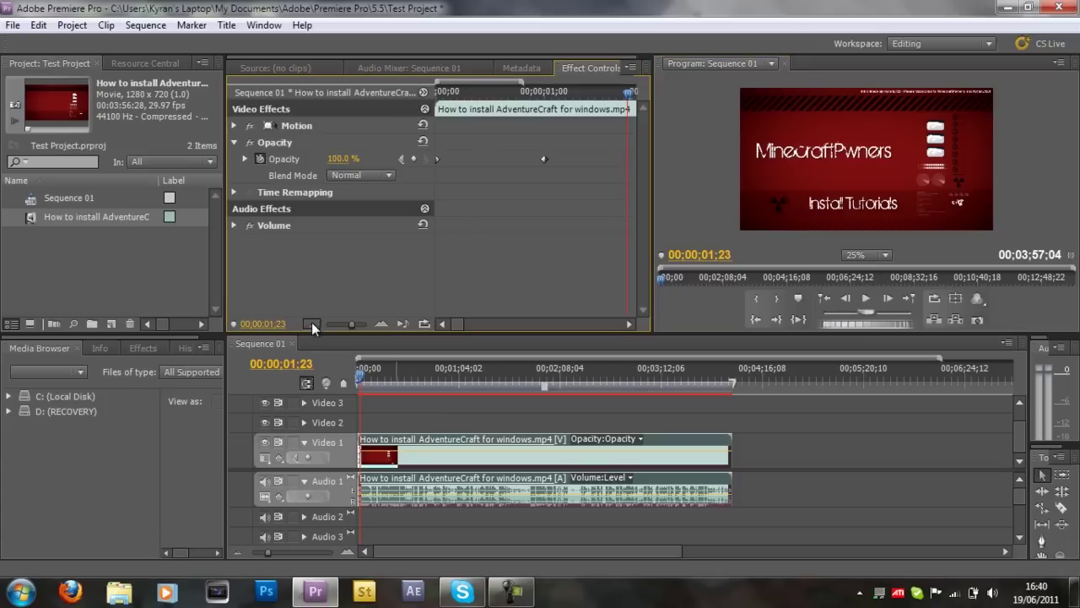
# Step: Zoom the keyframe view out to the whole clip and move the playhead near its end
pyautogui.click(312, 324)
pyautogui.click(311, 323)
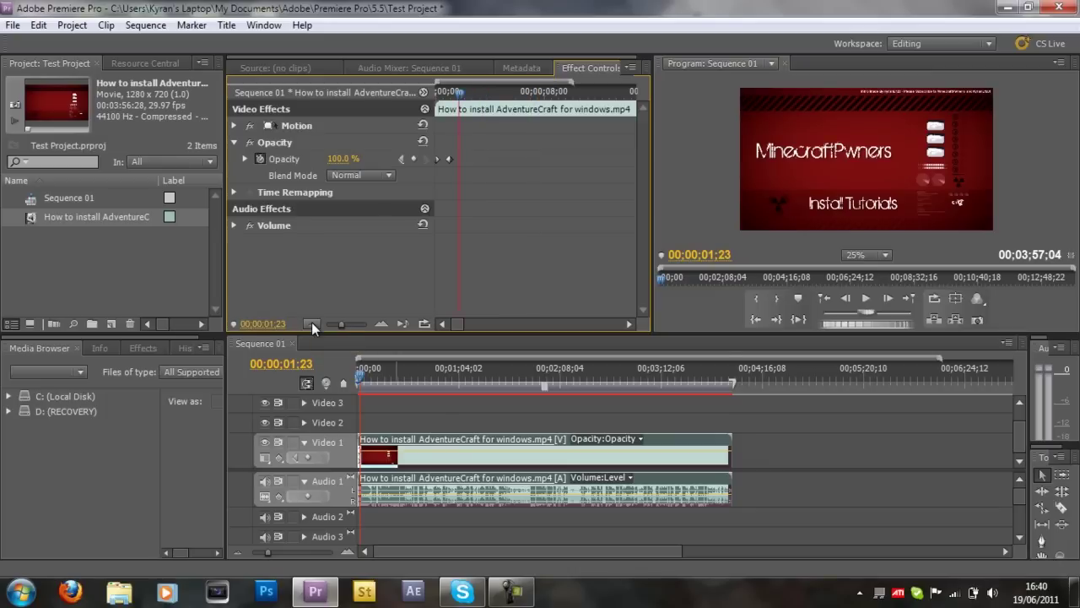
pyautogui.click(312, 324)
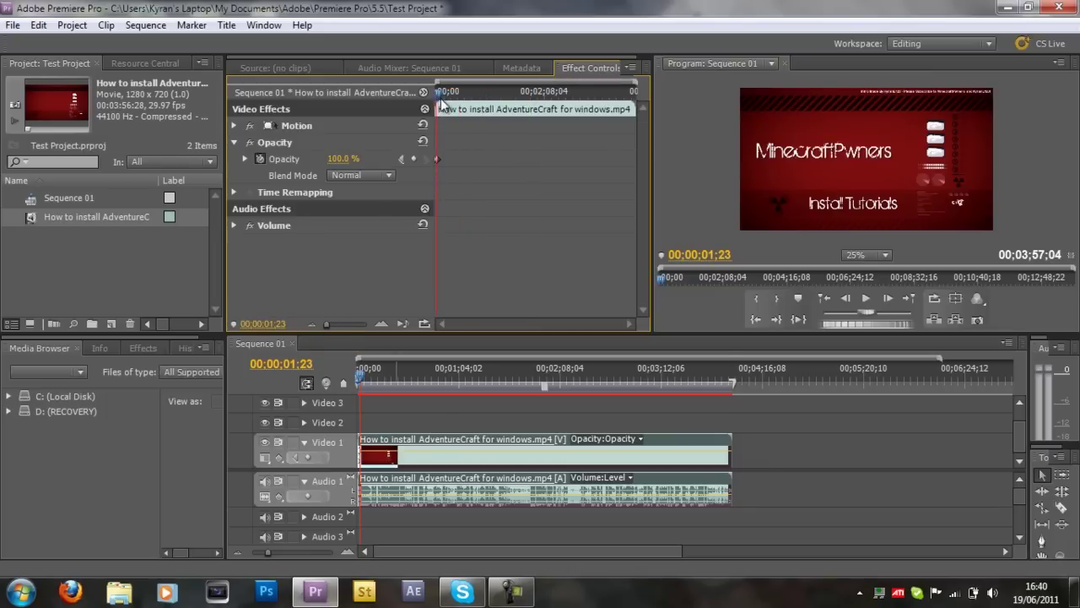
pyautogui.click(628, 90)
pyautogui.click(389, 323)
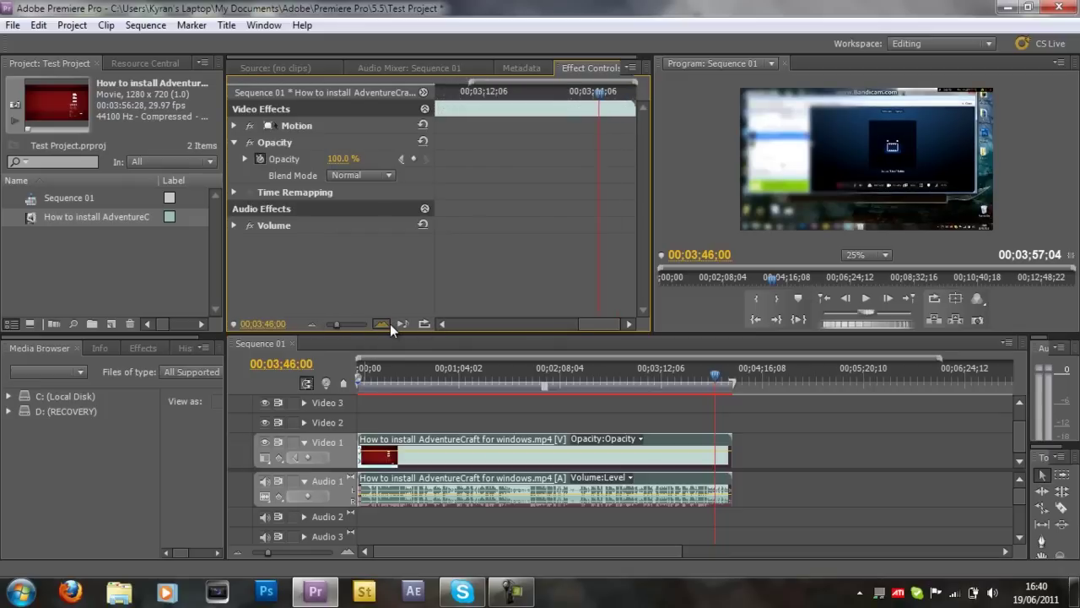
# Step: Zoom in around the clip's end and place the playhead at 00;03;55;01
pyautogui.moveTo(611, 323); pyautogui.dragTo(622, 323)
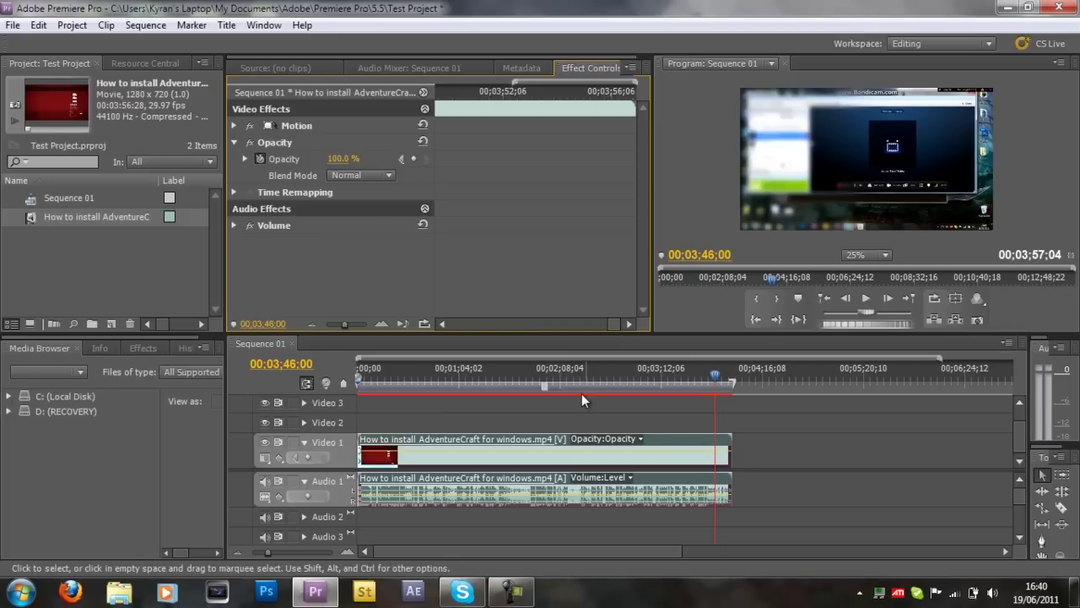
pyautogui.click(382, 328)
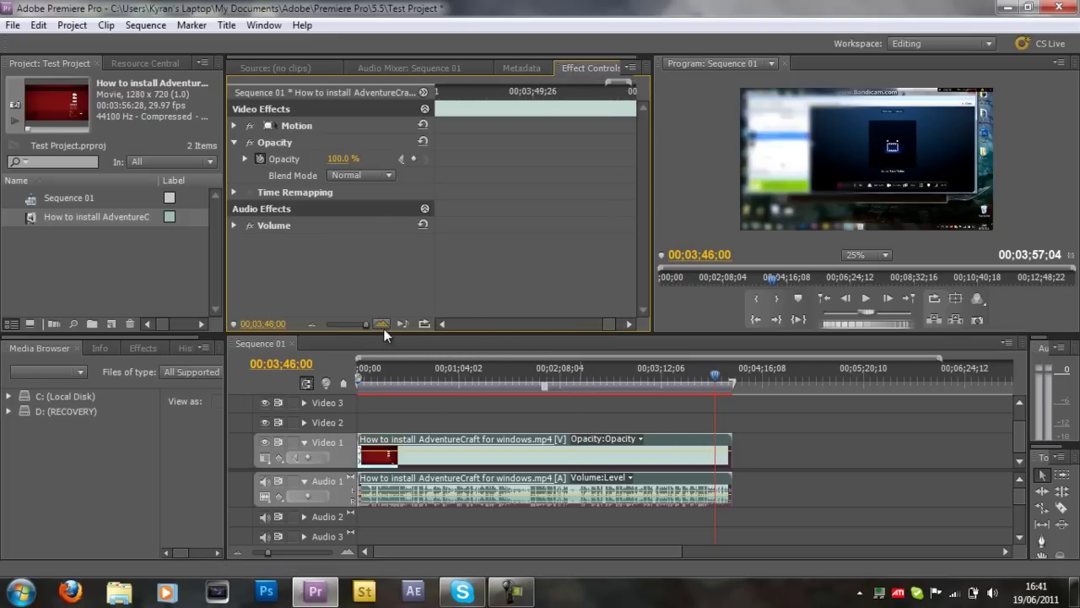
pyautogui.moveTo(608, 330); pyautogui.dragTo(616, 325)
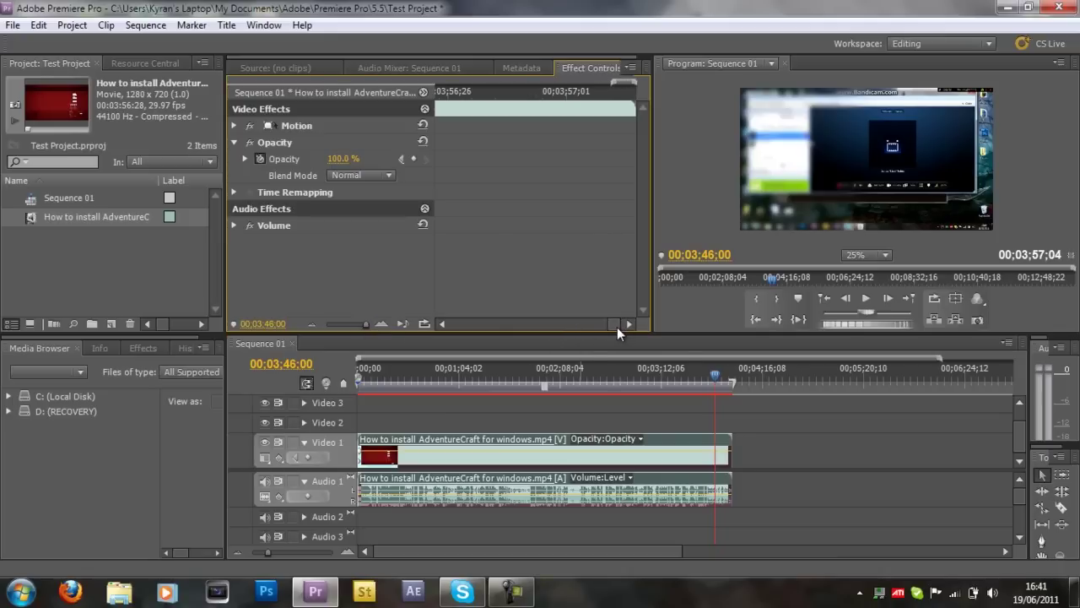
pyautogui.click(313, 325)
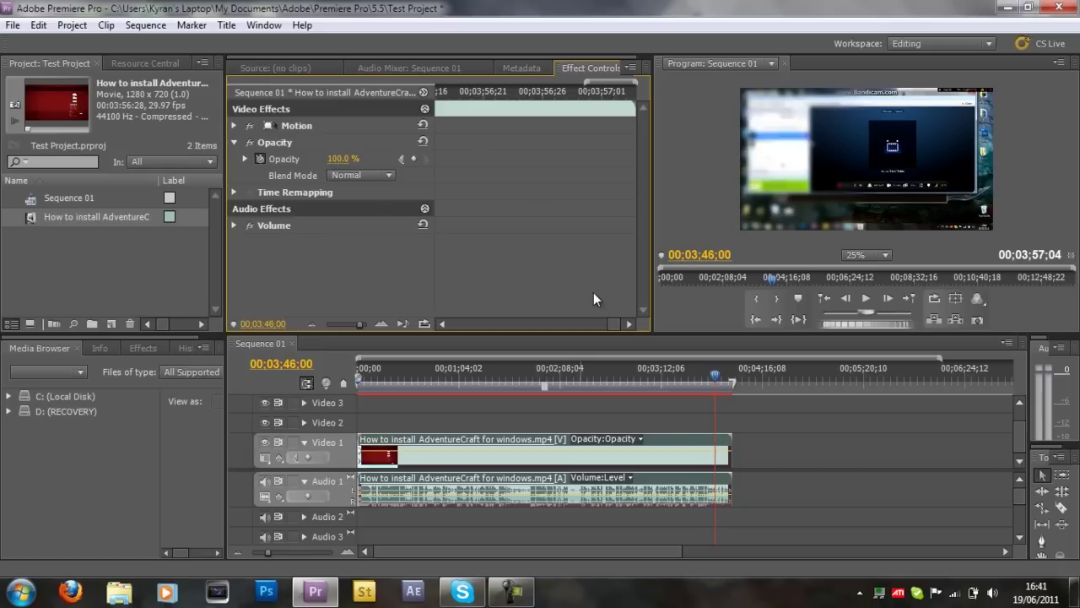
pyautogui.click(444, 324)
pyautogui.moveTo(446, 324); pyautogui.dragTo(445, 324)
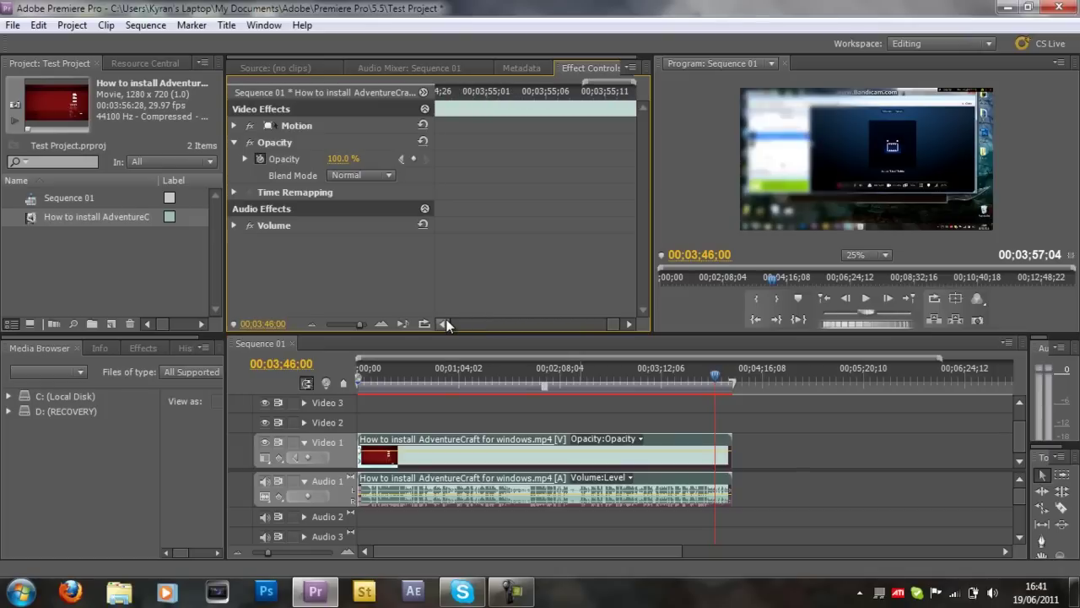
pyautogui.click(486, 96)
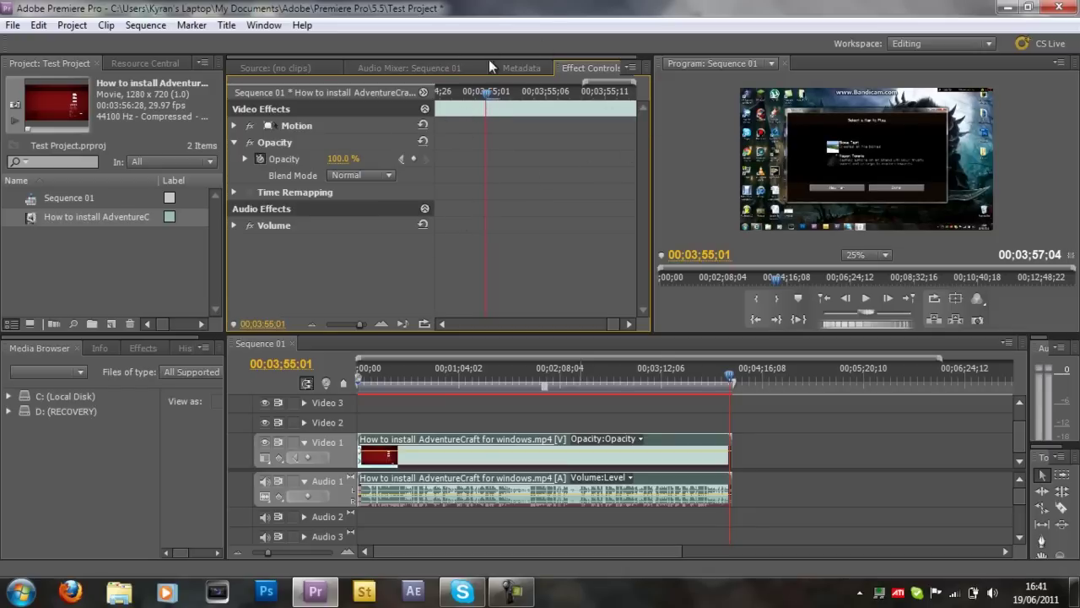
# Step: Add a 100% Opacity keyframe at 00;03;55;01 and zoom out to show the keyframes
pyautogui.click(414, 158)
pyautogui.click(610, 323)
pyautogui.click(612, 323)
pyautogui.moveTo(617, 322); pyautogui.dragTo(354, 337)
pyautogui.click(311, 324)
pyautogui.click(347, 324)
pyautogui.moveTo(456, 329); pyautogui.dragTo(612, 324)
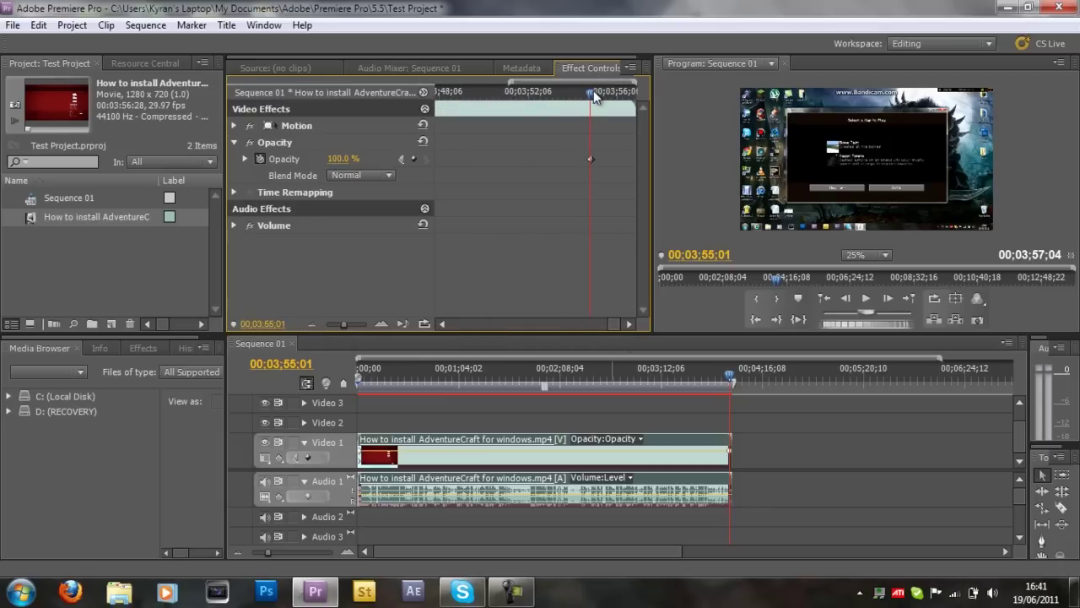
# Step: Drop Opacity to 0% at the clip's end, 00;03;57;04
pyautogui.moveTo(590, 92); pyautogui.dragTo(637, 97)
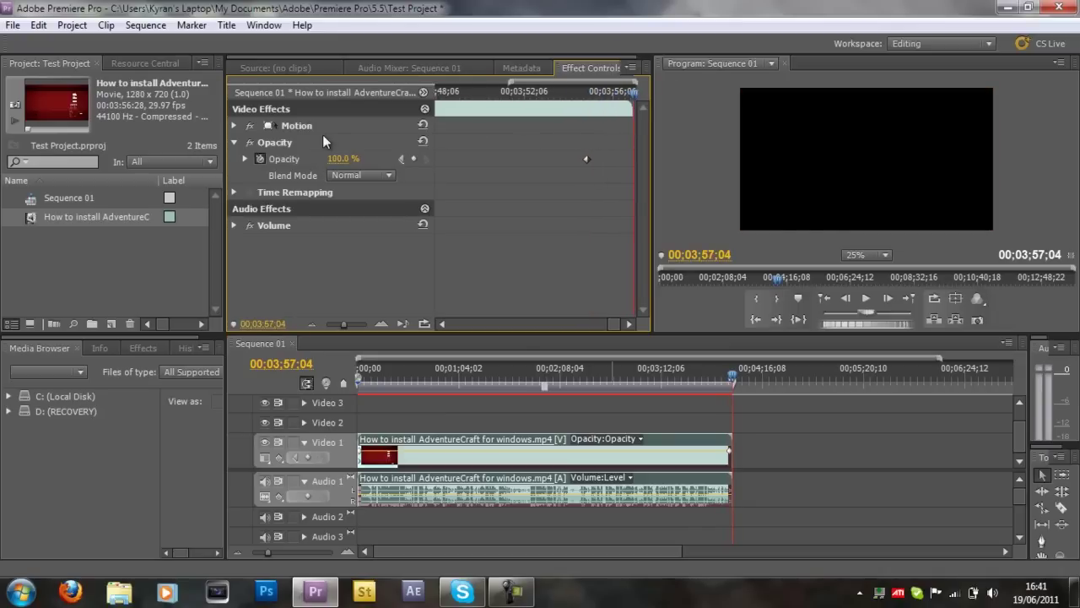
pyautogui.moveTo(344, 160); pyautogui.dragTo(105, 205)
pyautogui.moveTo(634, 91); pyautogui.dragTo(583, 92)
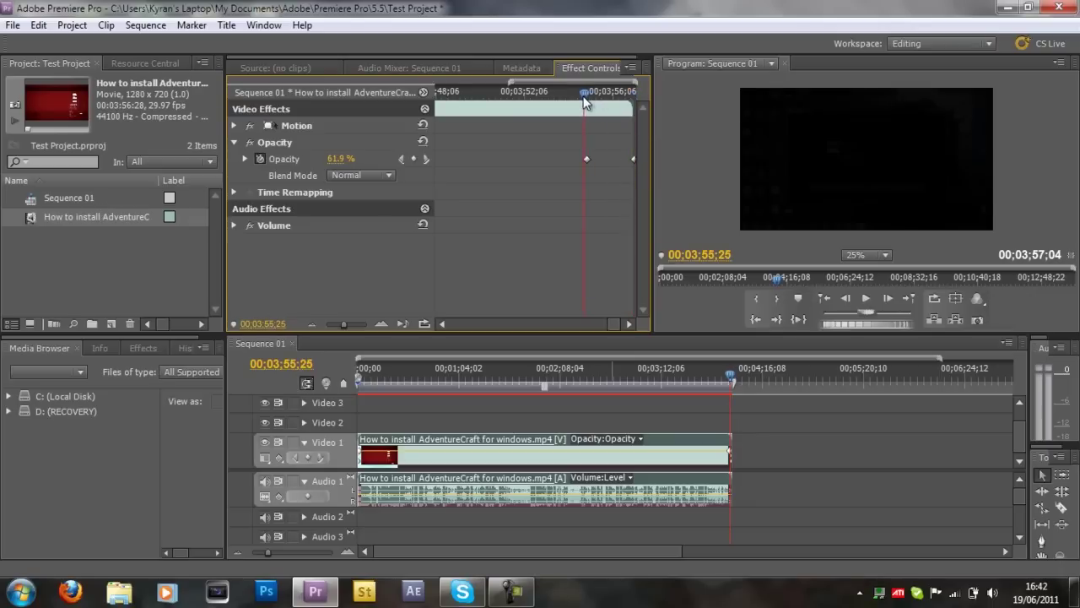
# Step: Play the clip's ending to check the fade-out, then dismiss the Windows performance warning
pyautogui.click(869, 301)
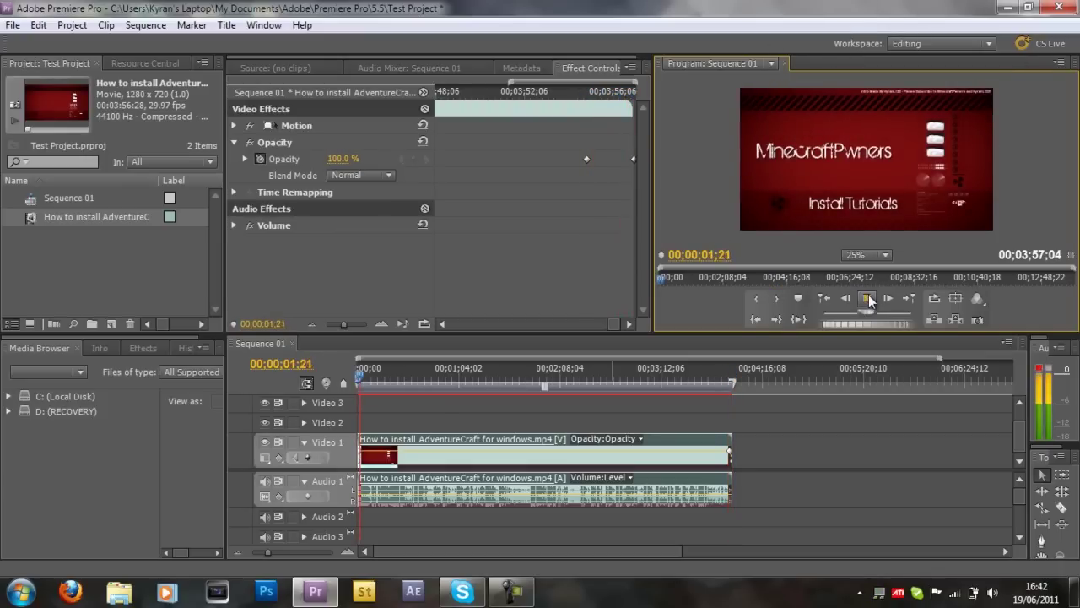
pyautogui.click(869, 296)
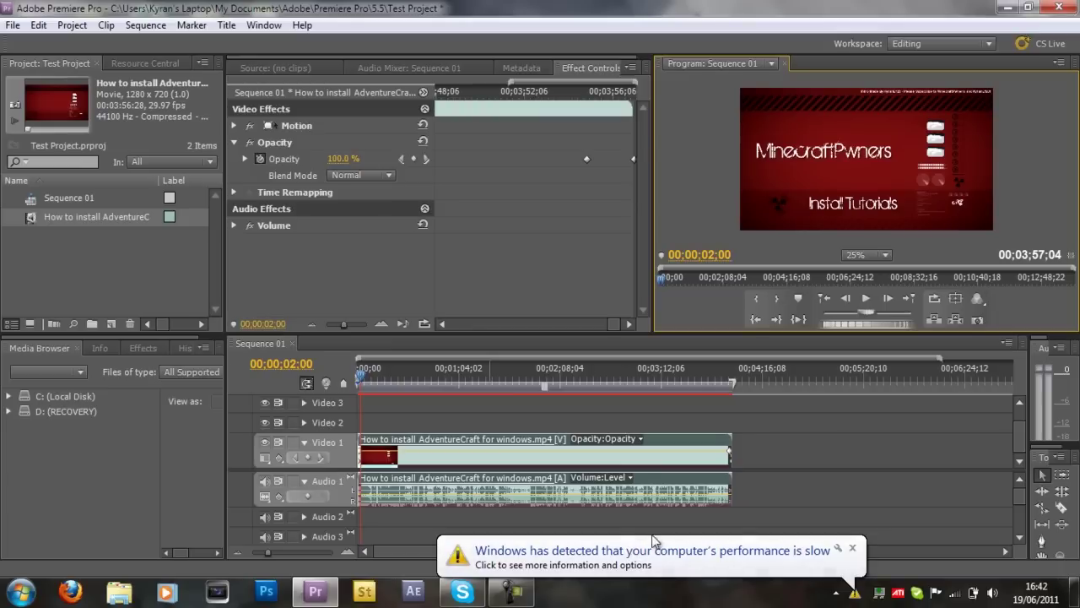
pyautogui.click(850, 549)
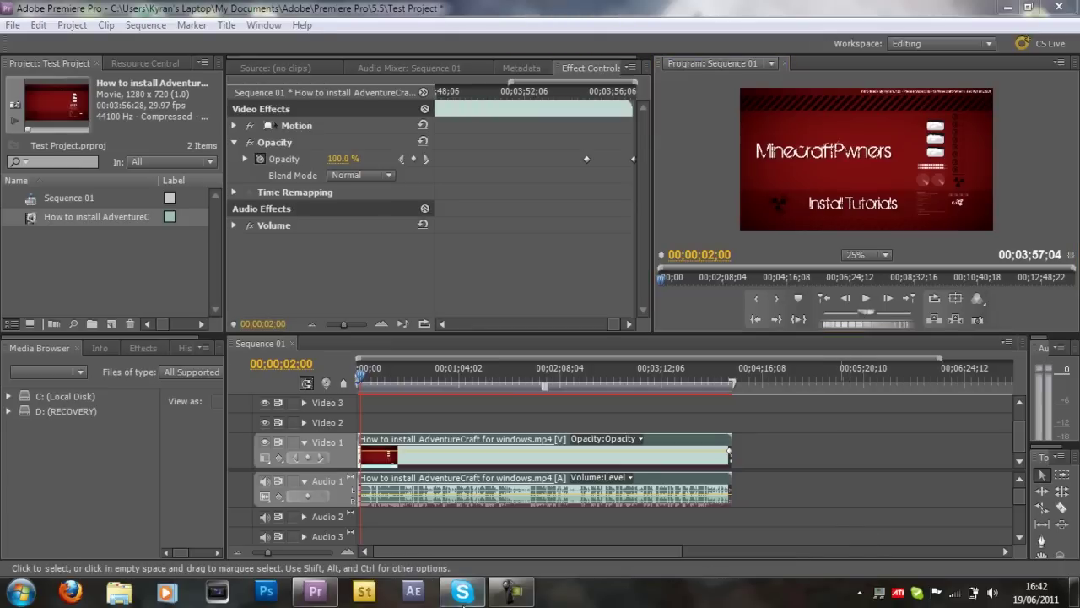
pyautogui.moveTo(510, 591)
pyautogui.moveTo(537, 532)
pyautogui.click(517, 525)
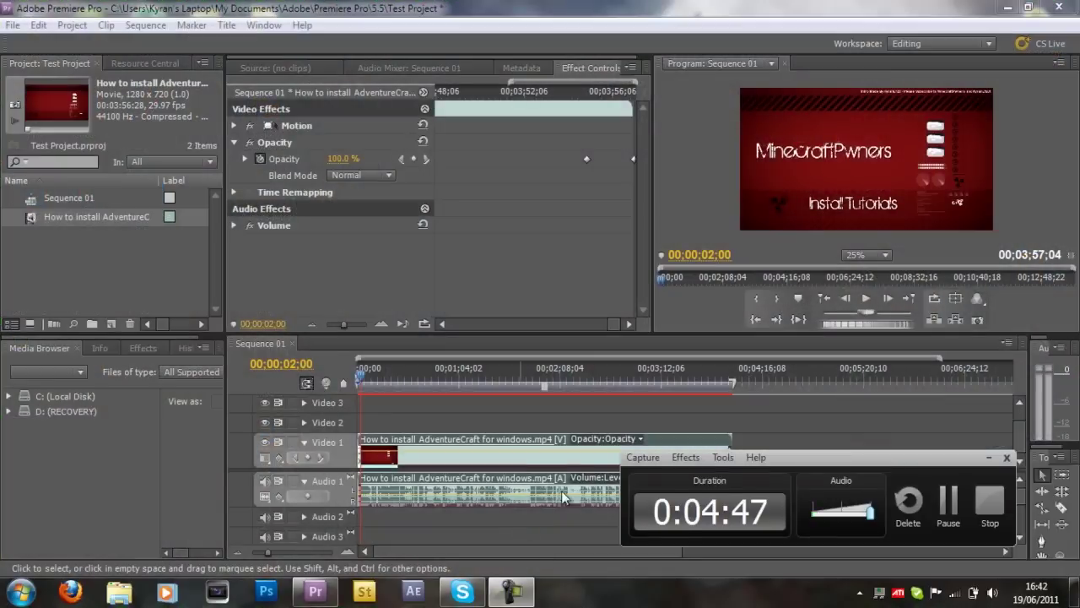